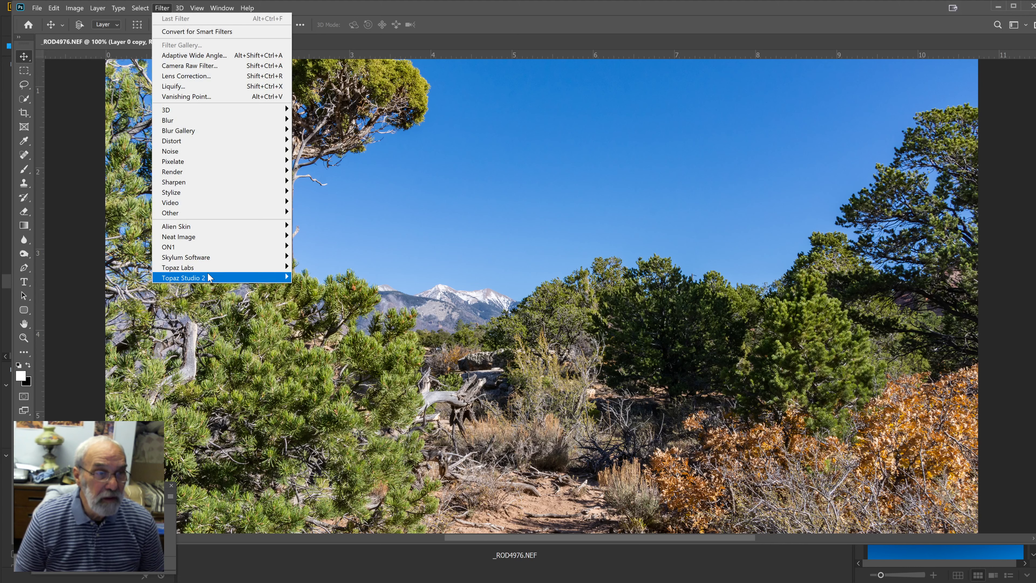
# Step: Open the layer in the Luminar 4 plug-in and replace its sky with Bright Blue Sky 2 using AI Sky Replacement
pyautogui.moveTo(197, 260)
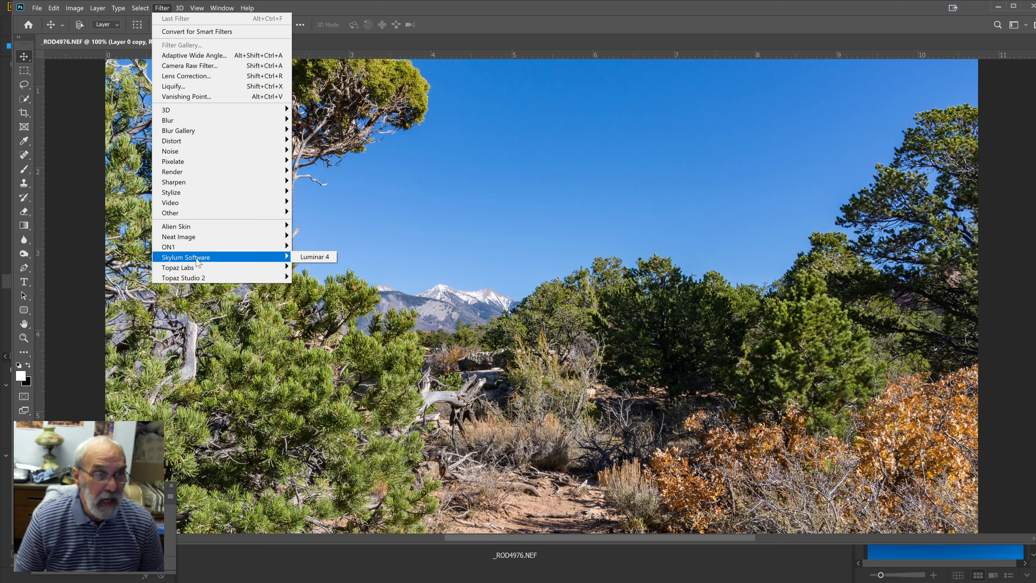
pyautogui.click(324, 257)
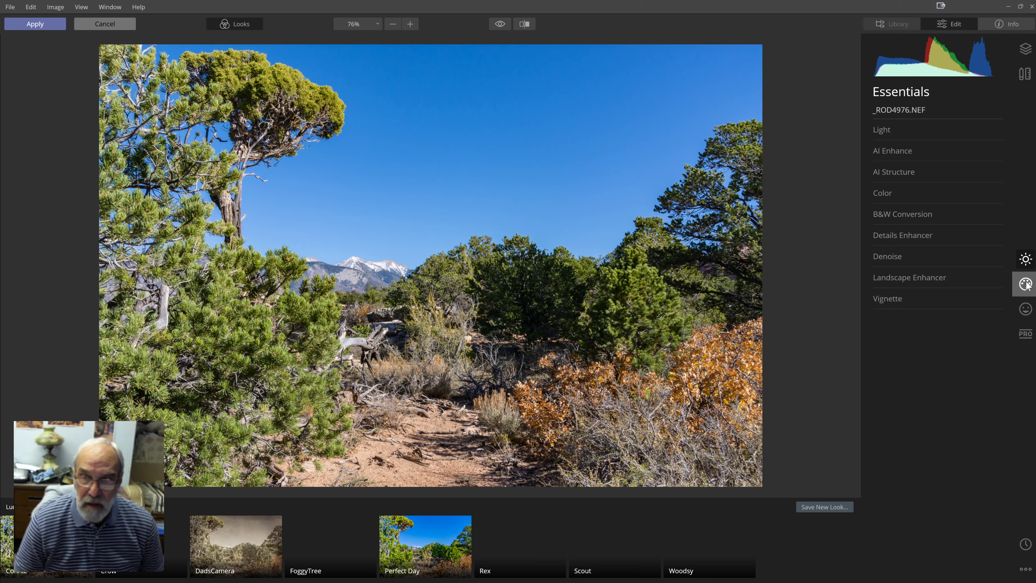
pyautogui.click(1026, 290)
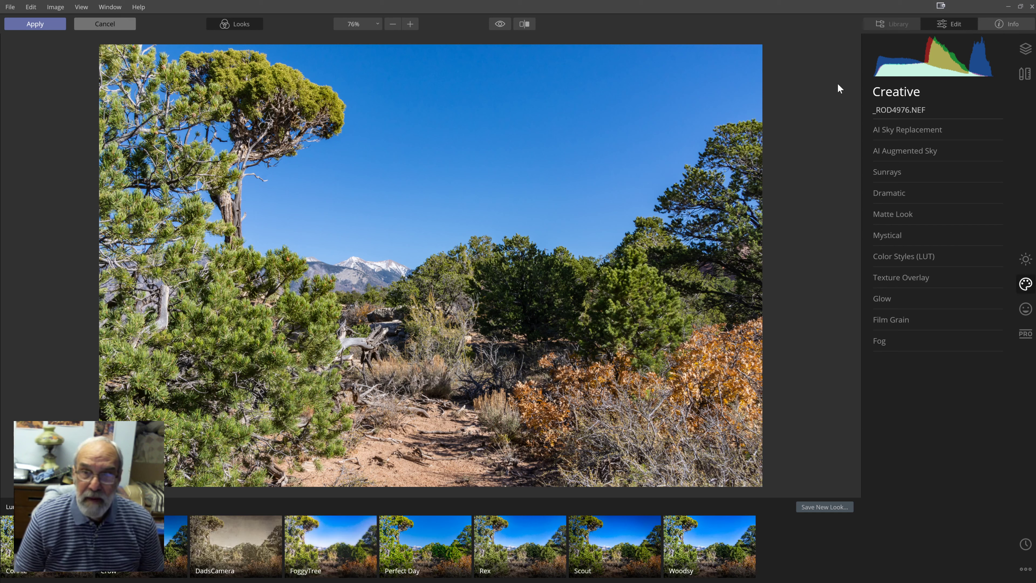
pyautogui.click(909, 130)
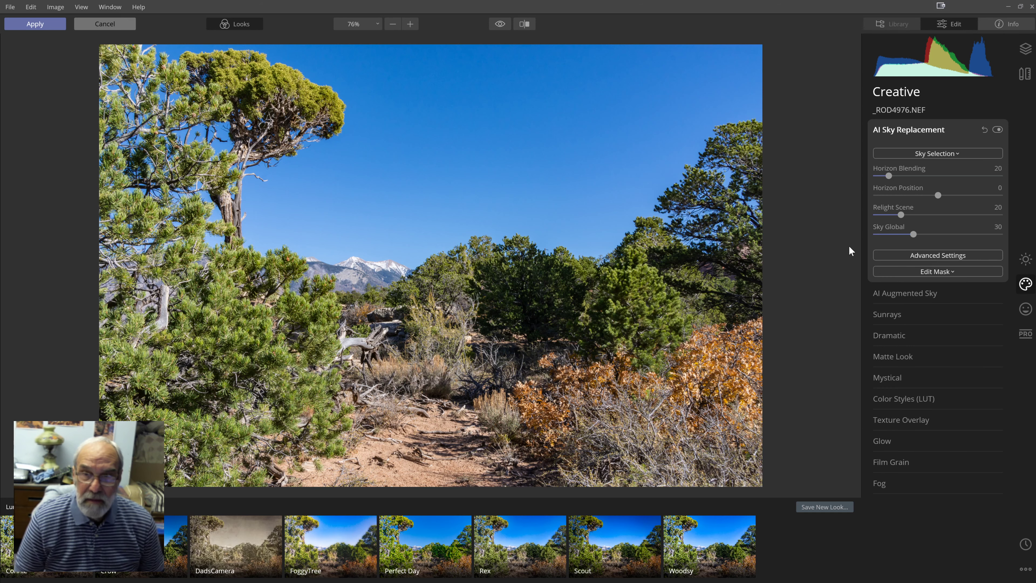
pyautogui.click(940, 153)
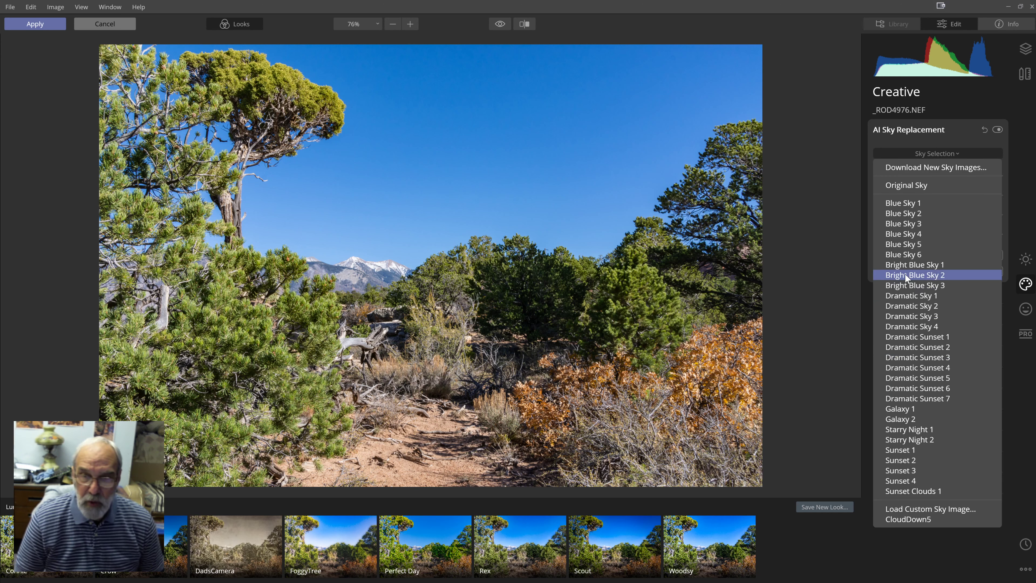
pyautogui.click(930, 276)
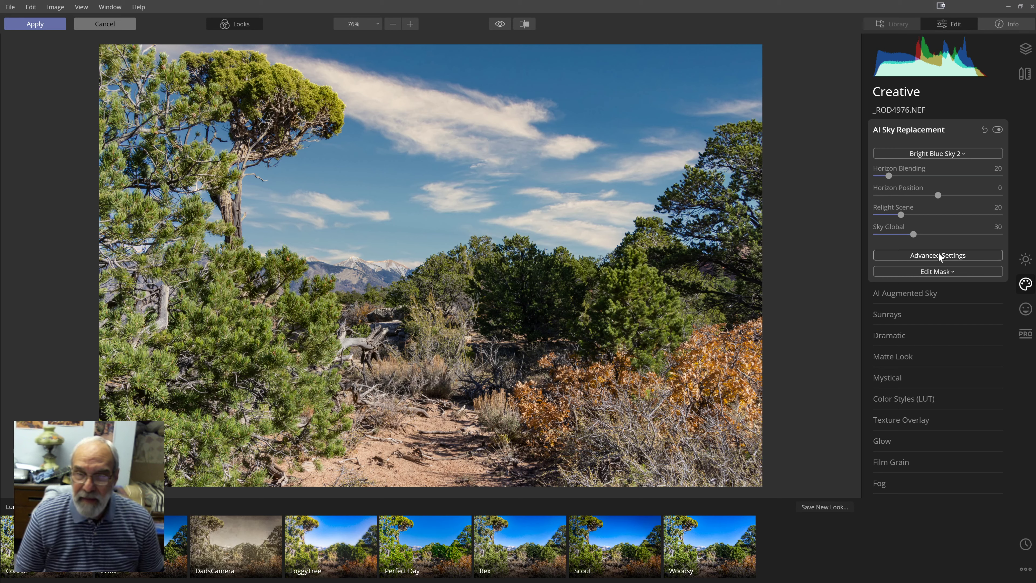
# Step: Set the replacement sky's Sky Temperature to -19 and Sky Exposure to 15 in the advanced settings
pyautogui.click(927, 257)
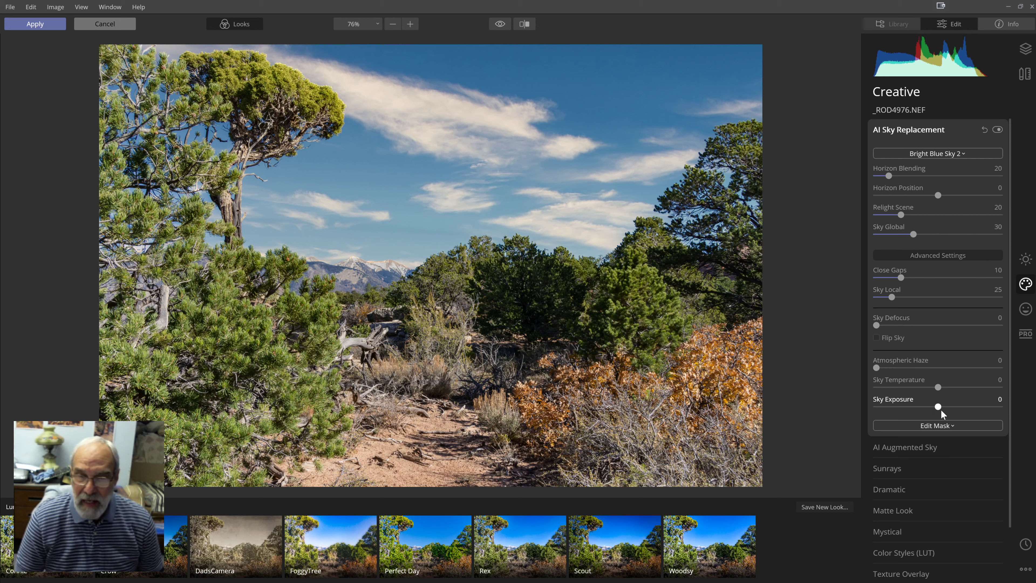
pyautogui.moveTo(939, 388); pyautogui.dragTo(926, 388)
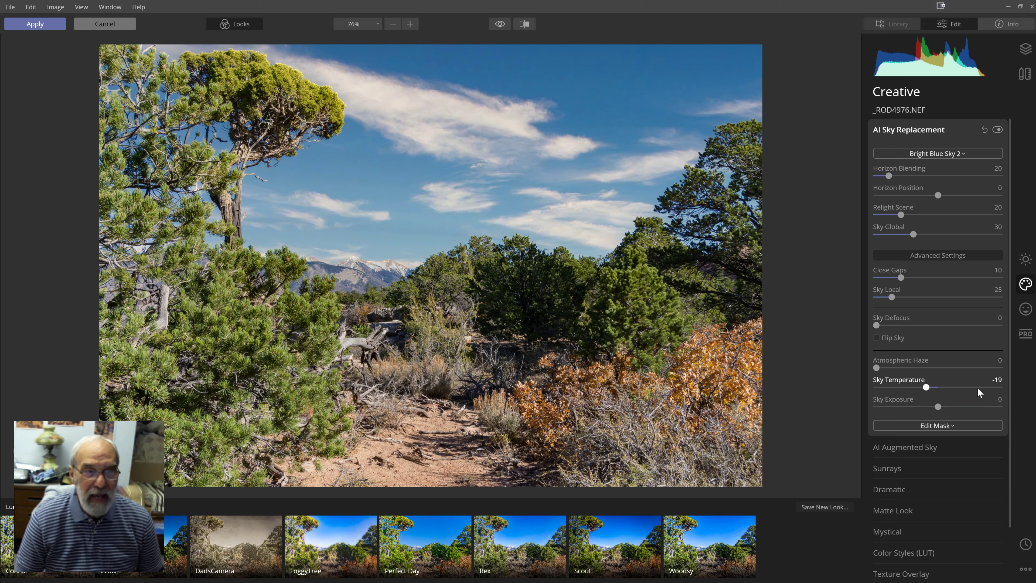
pyautogui.moveTo(938, 407); pyautogui.dragTo(947, 407)
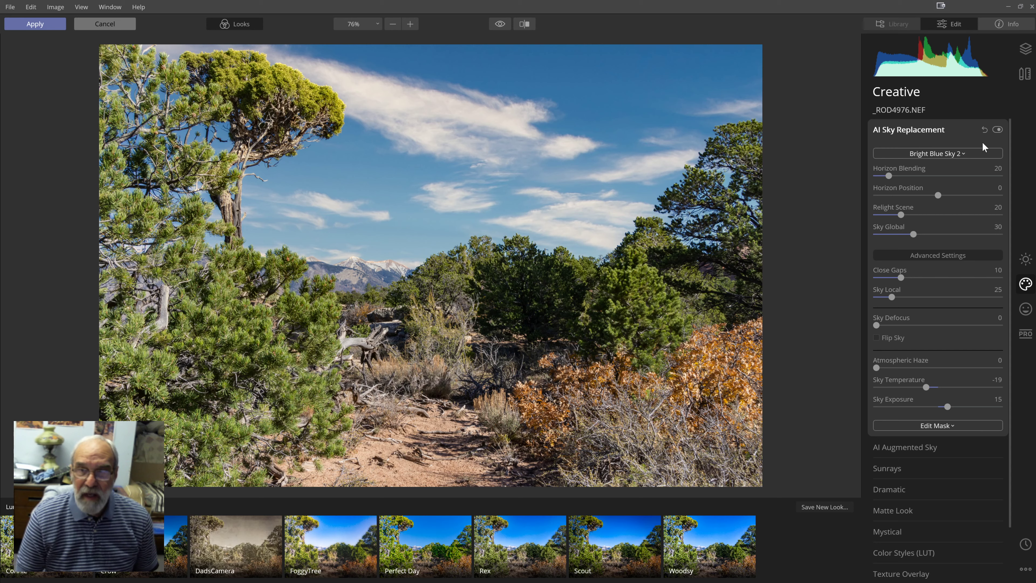
# Step: Apply AI Enhance to the landscape with AI Accent at 36
pyautogui.click(1026, 259)
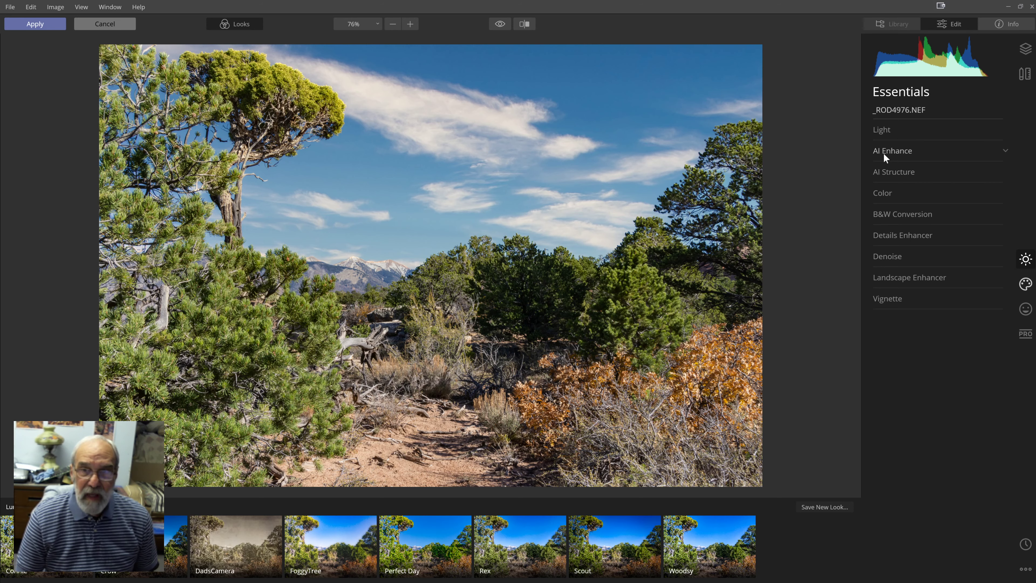
pyautogui.click(894, 152)
pyautogui.moveTo(878, 173); pyautogui.dragTo(923, 174)
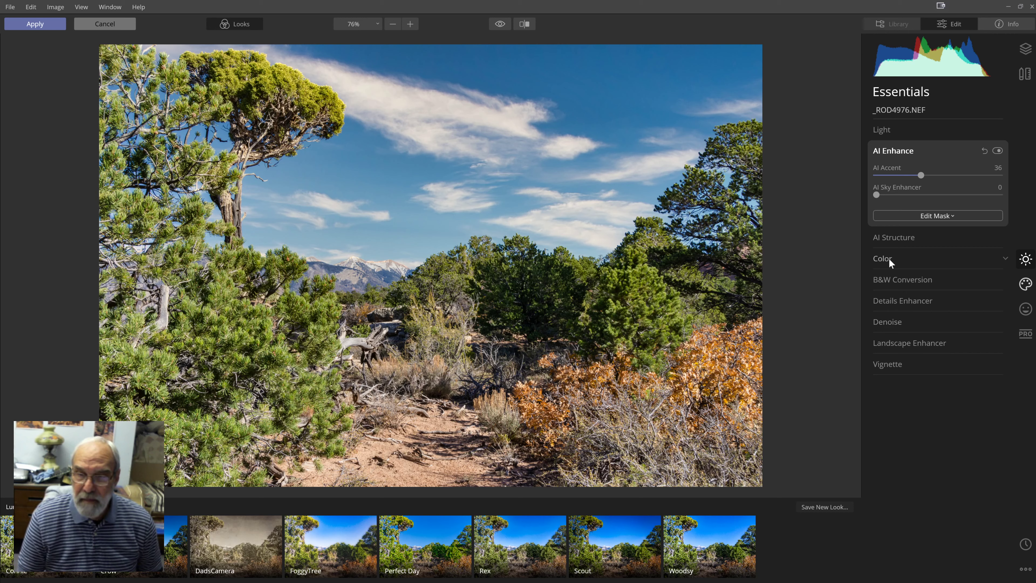
# Step: Add a vignette with Amount -45, Size 36, Feather 100 and Inner Light 23, and compare the photo with its original
pyautogui.click(889, 364)
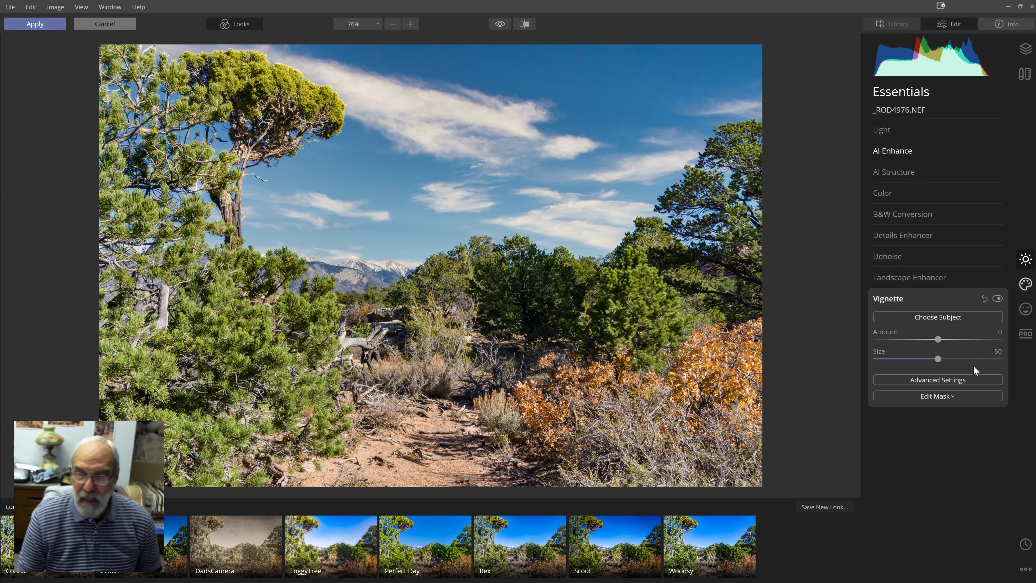
pyautogui.click(931, 379)
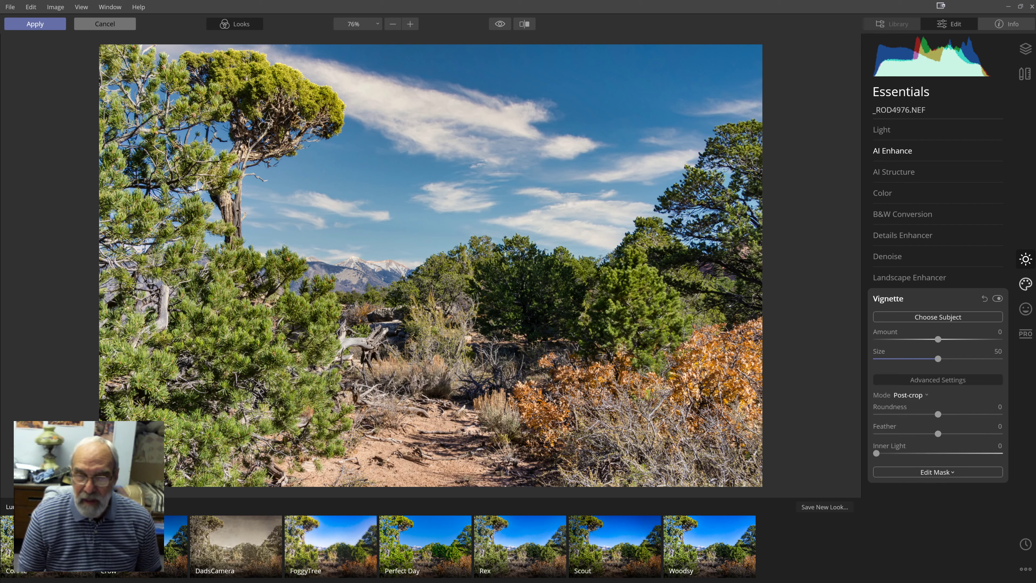
pyautogui.moveTo(937, 433); pyautogui.dragTo(859, 431)
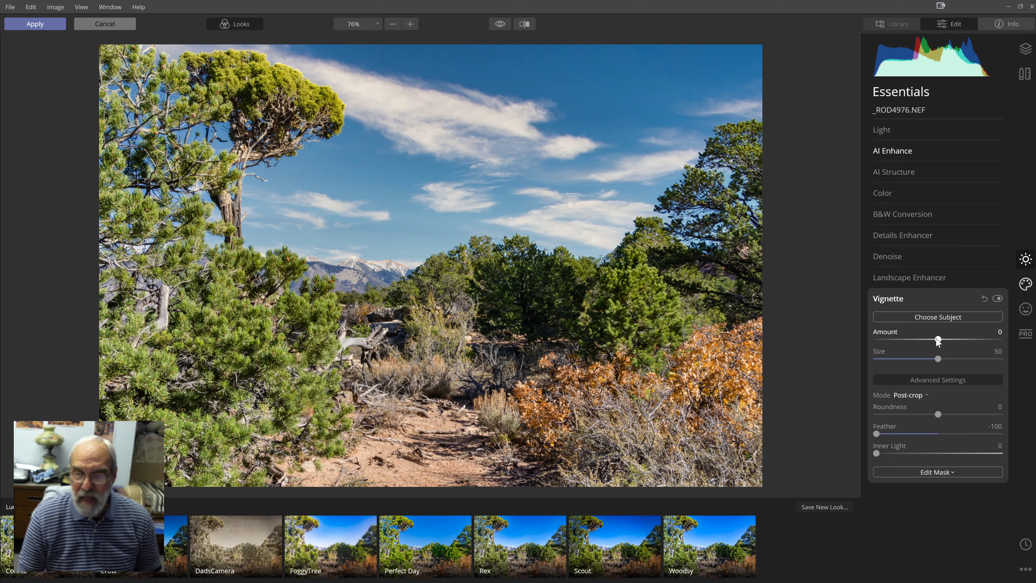
pyautogui.moveTo(937, 340); pyautogui.dragTo(894, 340)
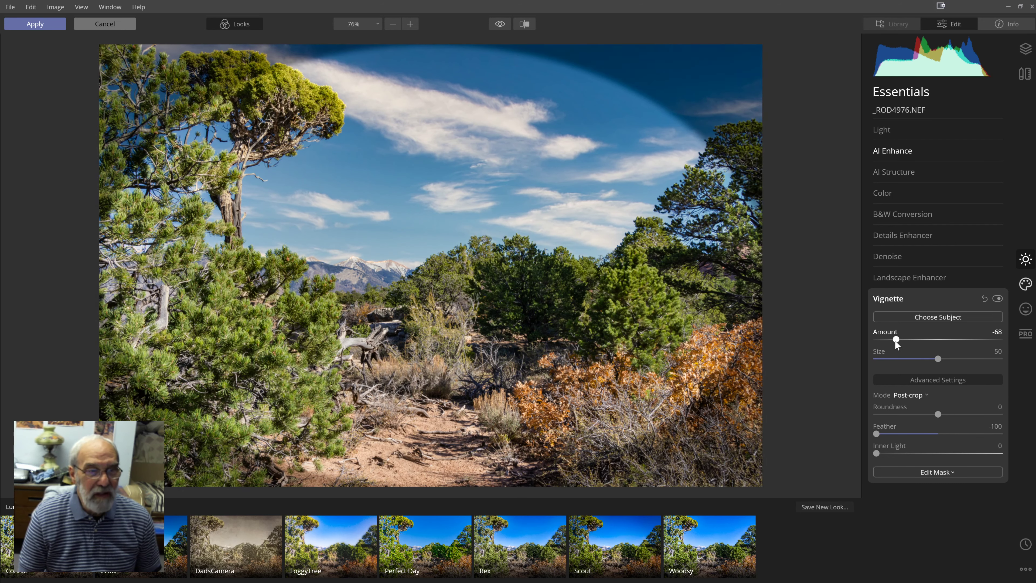
pyautogui.moveTo(897, 341); pyautogui.dragTo(922, 360)
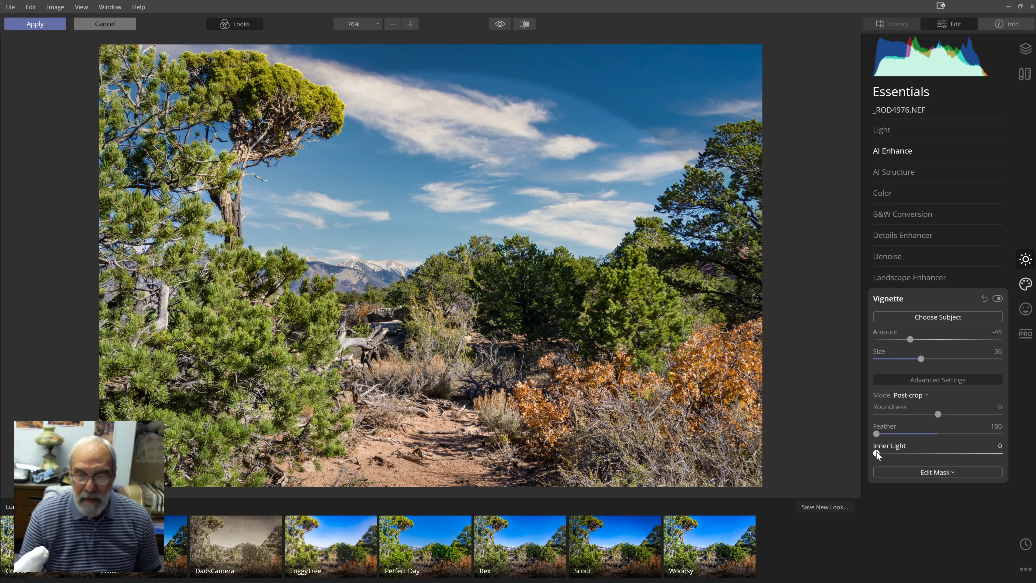
pyautogui.moveTo(883, 449); pyautogui.dragTo(1005, 427)
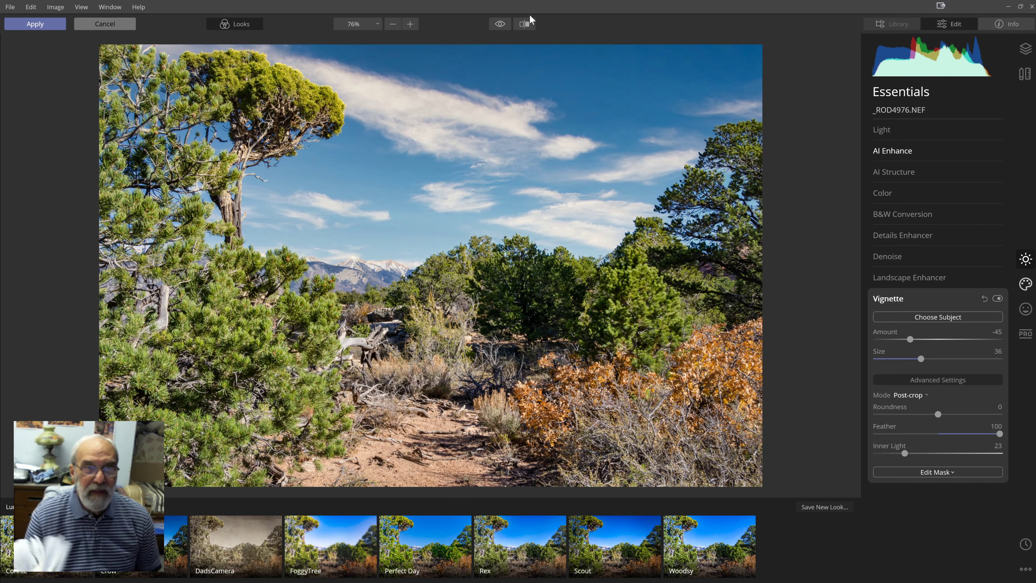
pyautogui.click(500, 24)
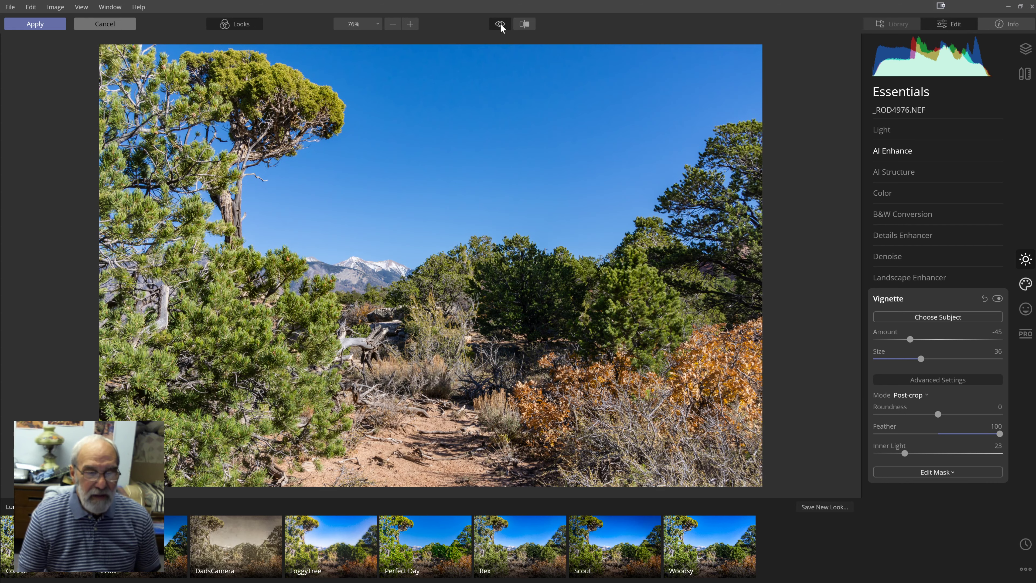
pyautogui.click(500, 24)
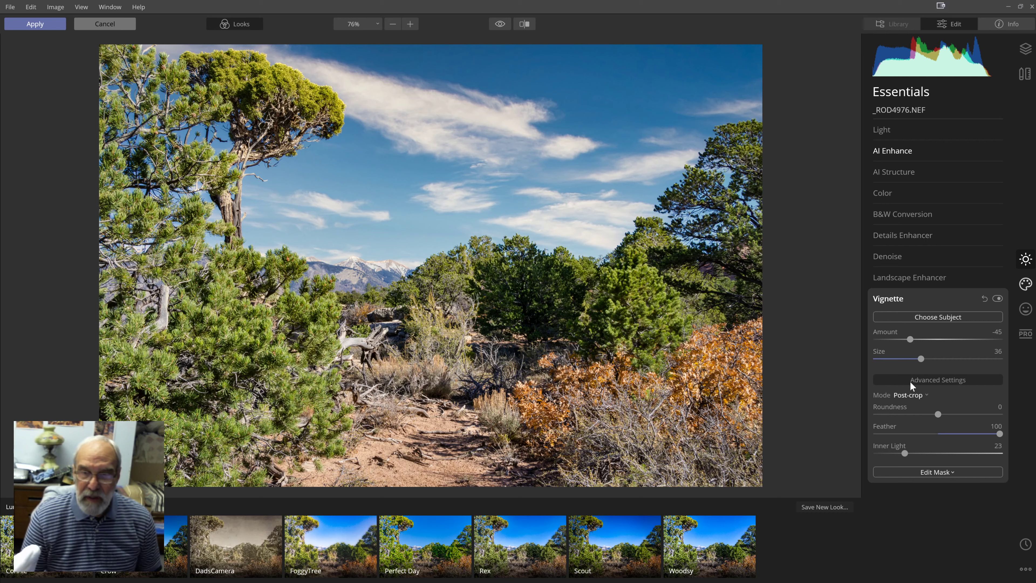
# Step: Raise the red saturation, set the orange saturation to 21 in the advanced Color settings, and compare the photo without the color adjustment
pyautogui.click(897, 197)
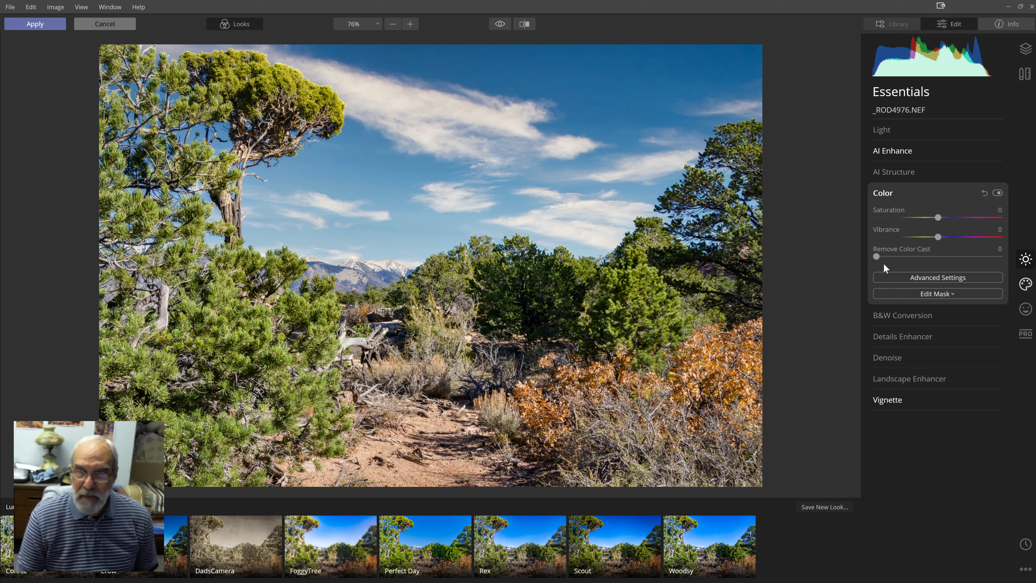
pyautogui.click(933, 278)
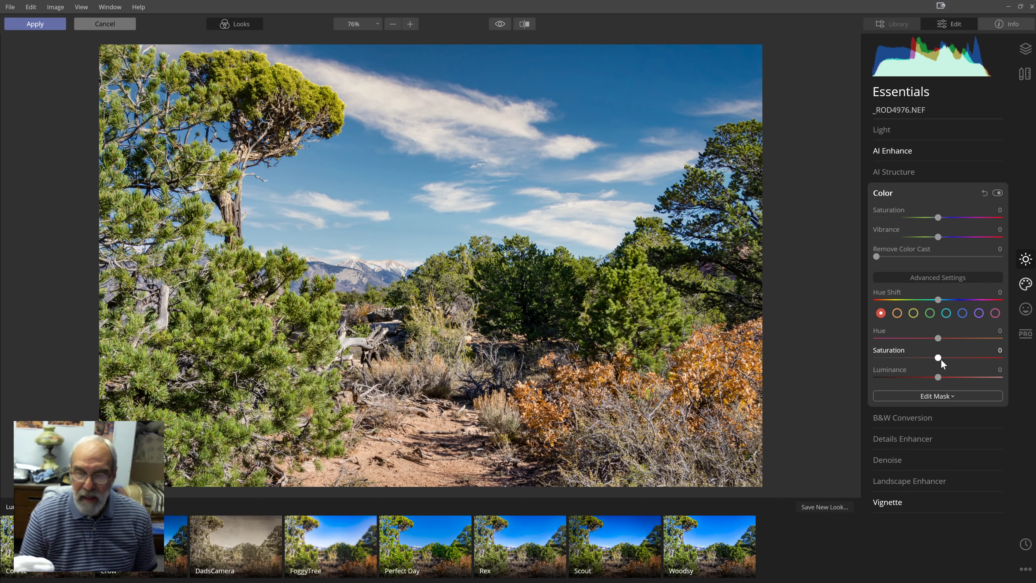
pyautogui.moveTo(938, 358); pyautogui.dragTo(958, 357)
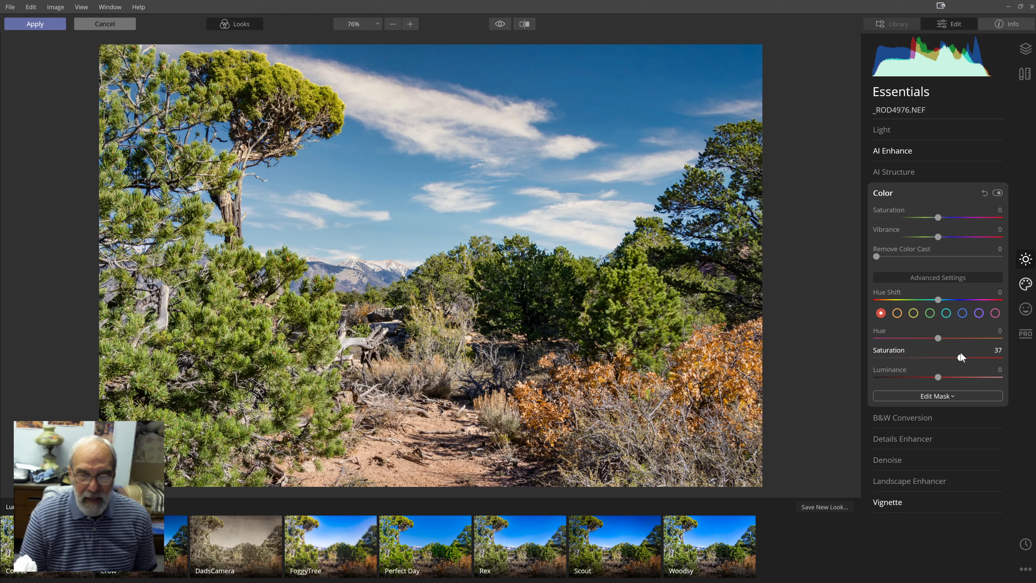
pyautogui.click(897, 313)
pyautogui.moveTo(937, 358); pyautogui.dragTo(958, 357)
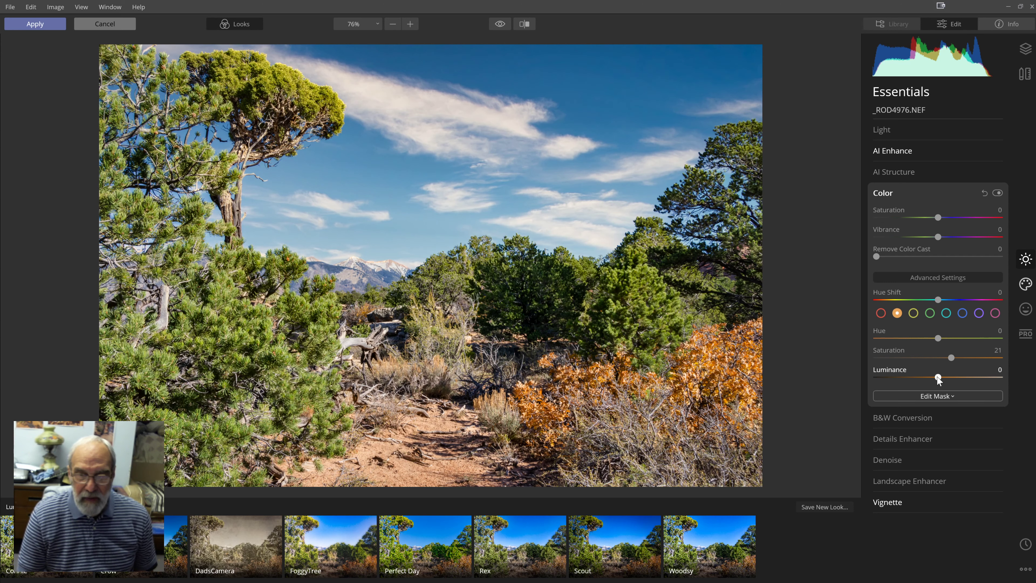
pyautogui.moveTo(948, 372); pyautogui.dragTo(938, 377)
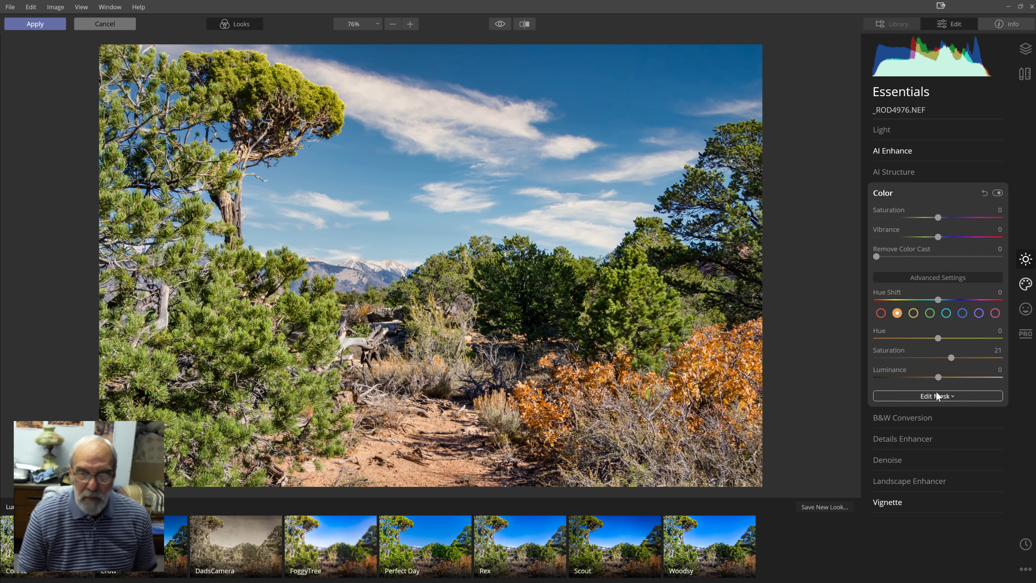
pyautogui.click(997, 192)
pyautogui.click(997, 193)
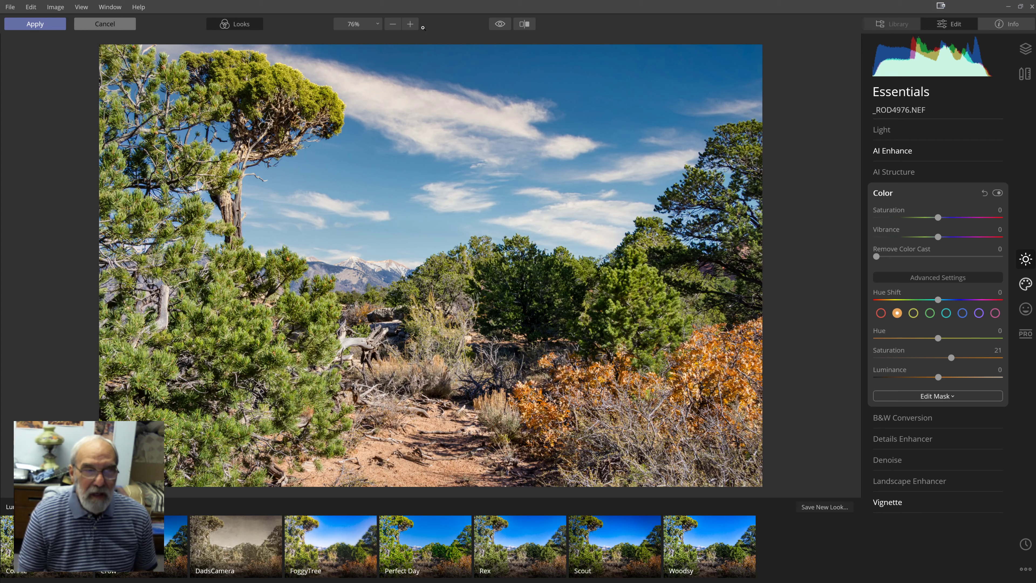
# Step: Apply the Luminar edits to the Photoshop layer and compare the result with the original photo
pyautogui.click(501, 26)
pyautogui.click(501, 27)
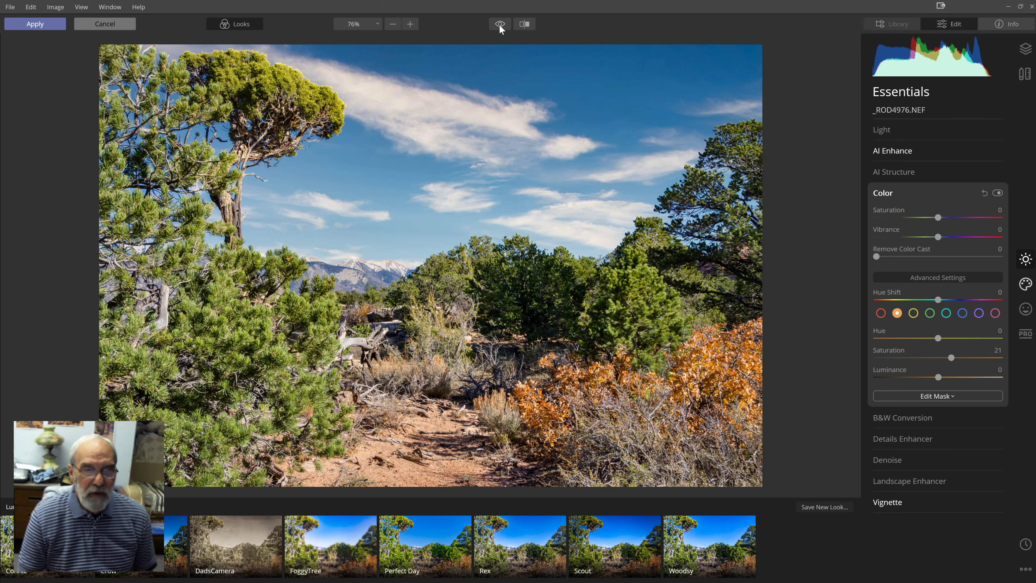
pyautogui.click(500, 27)
pyautogui.click(501, 27)
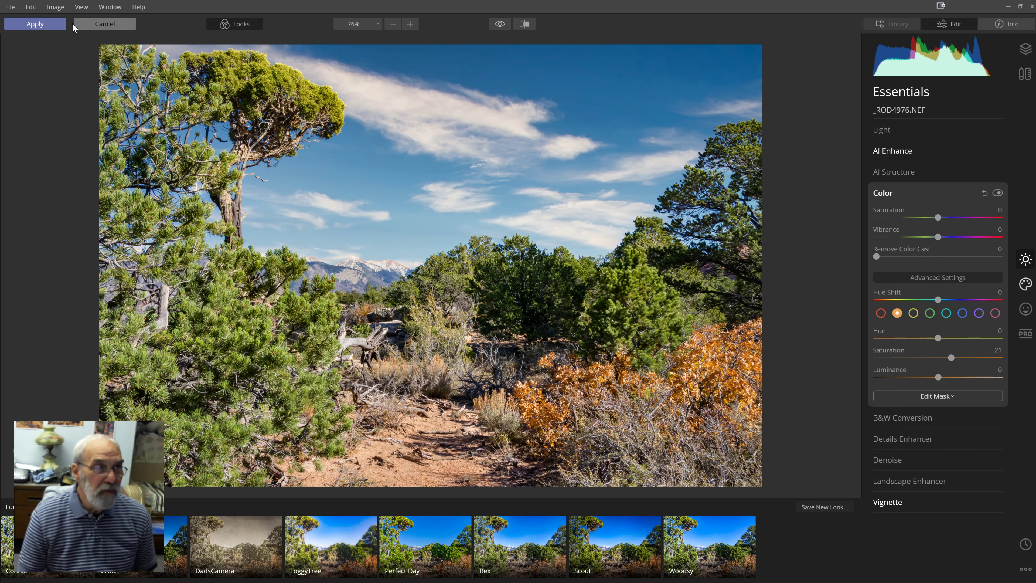
pyautogui.click(37, 23)
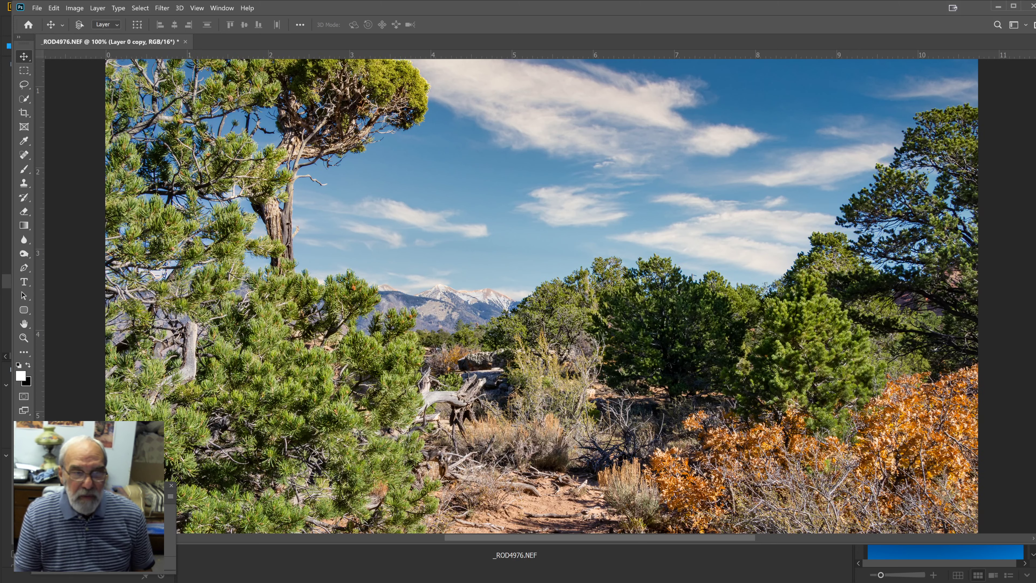
pyautogui.hotkey('ctrl', 'z')
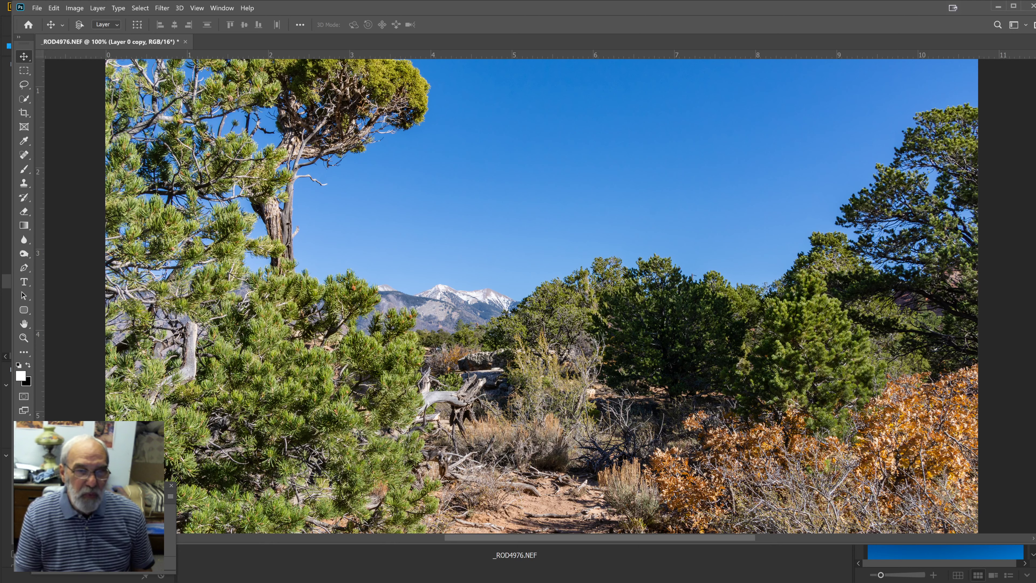
pyautogui.hotkey('ctrl', 'shift', 'z')
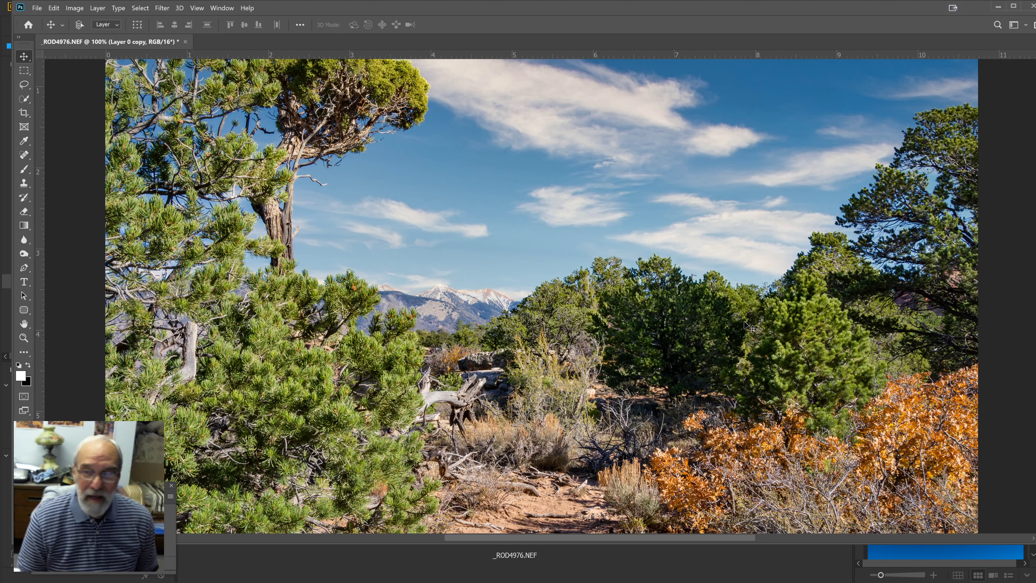
# Step: Reduce the layer's noise with Neat Image, using an automatically built noise profile and the custom filter preset
pyautogui.click(163, 8)
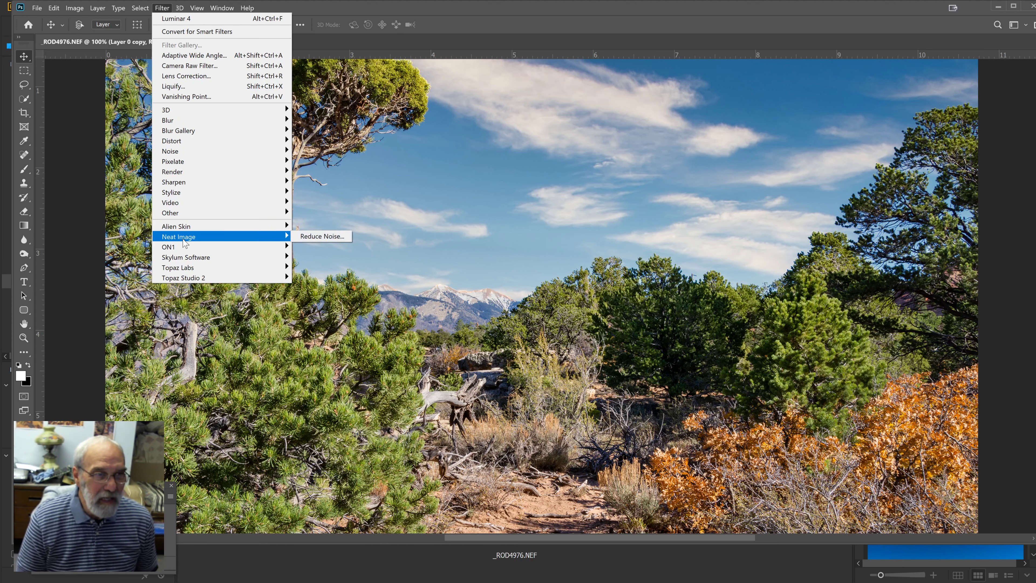
pyautogui.moveTo(276, 237)
pyautogui.click(330, 235)
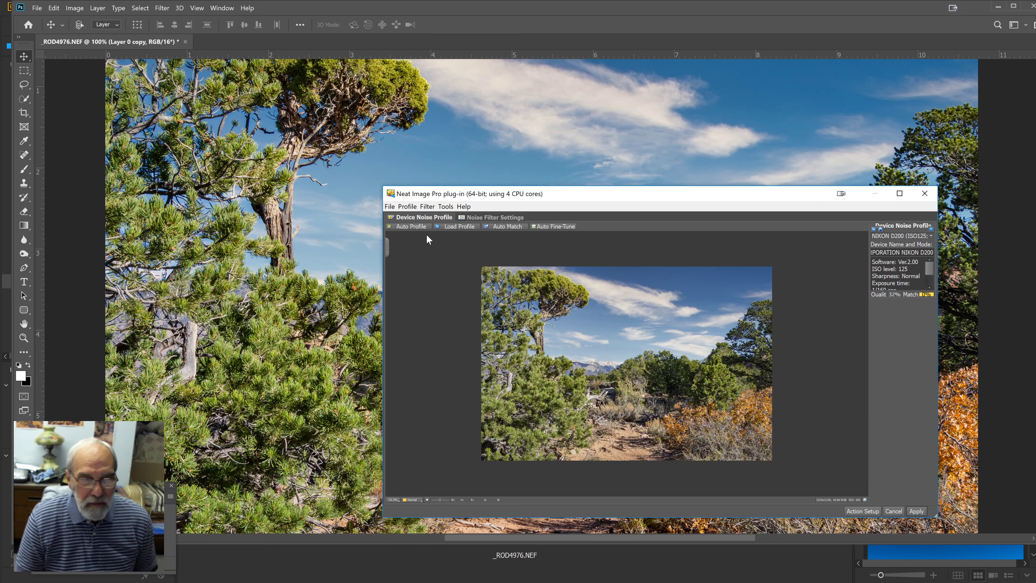
pyautogui.click(409, 228)
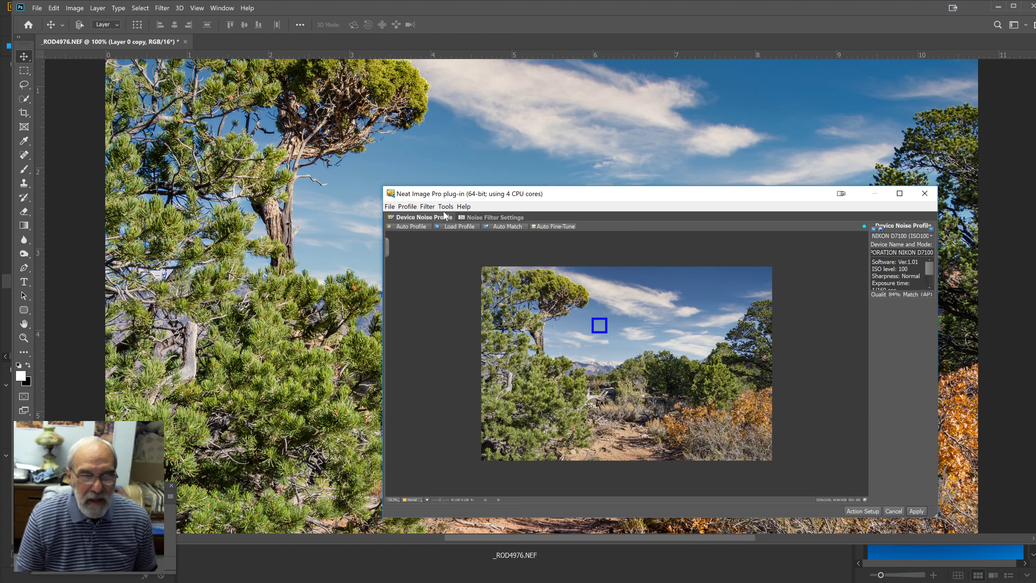
pyautogui.click(475, 219)
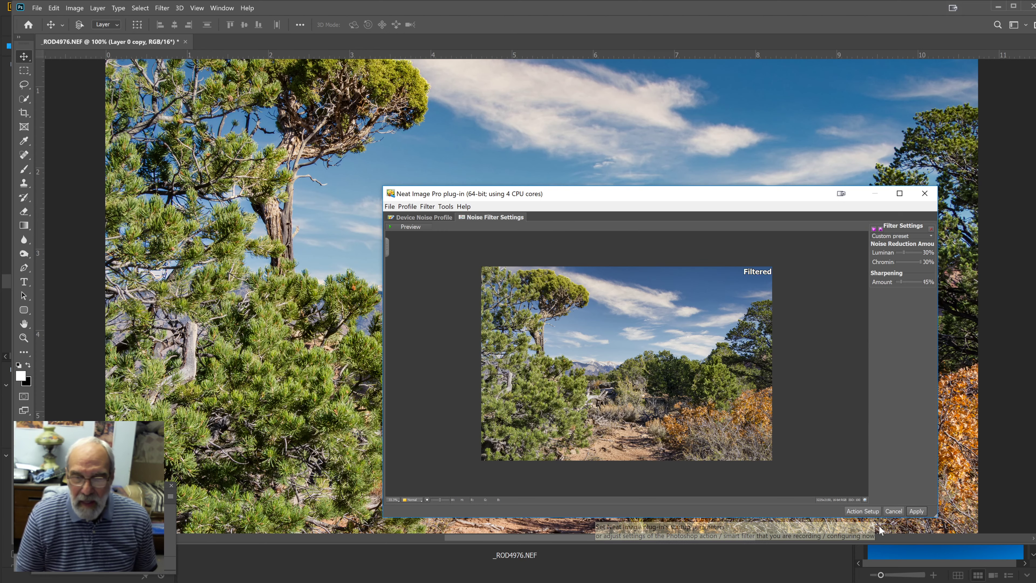
pyautogui.click(916, 511)
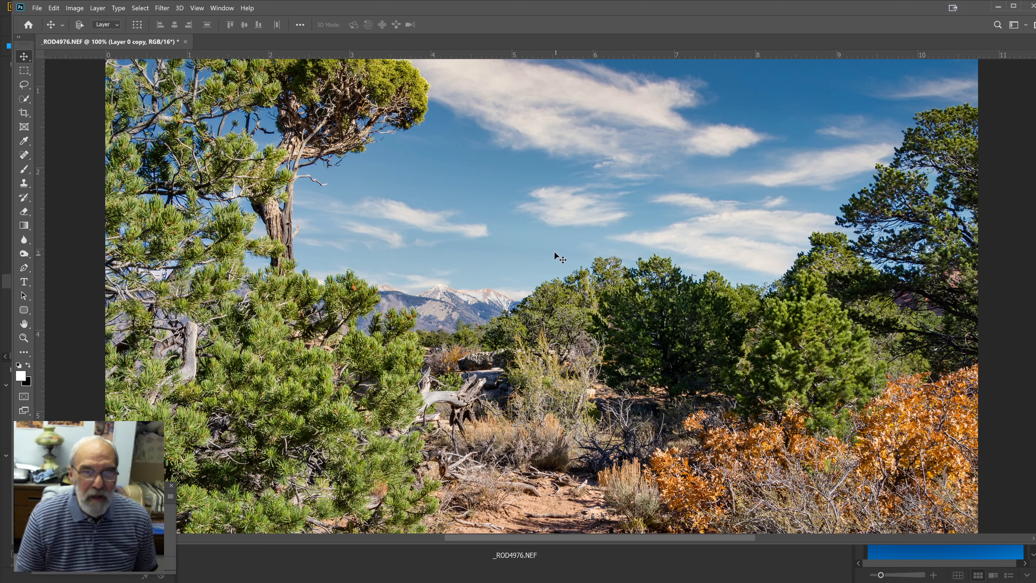
pyautogui.hotkey('ctrl', '-')
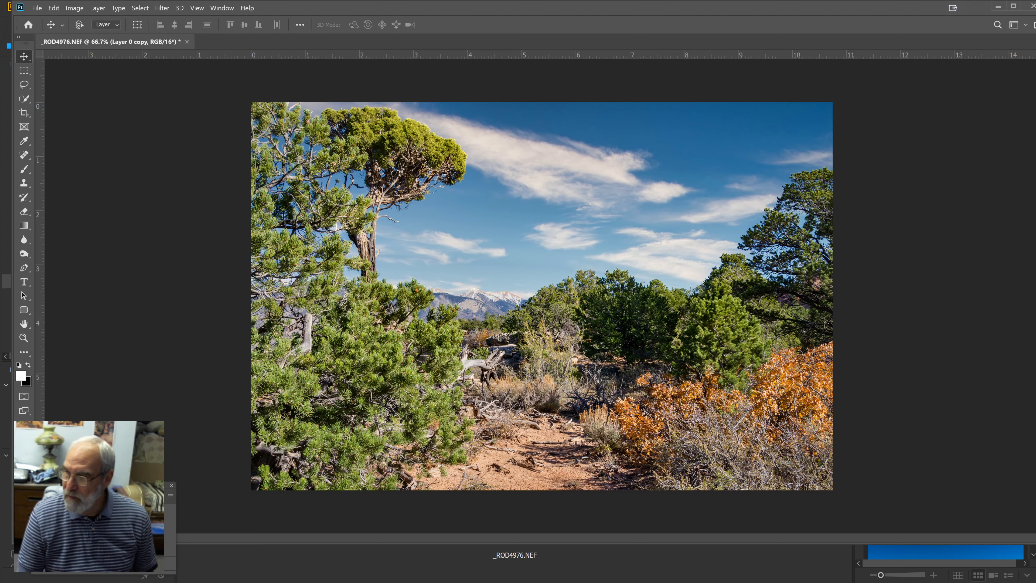